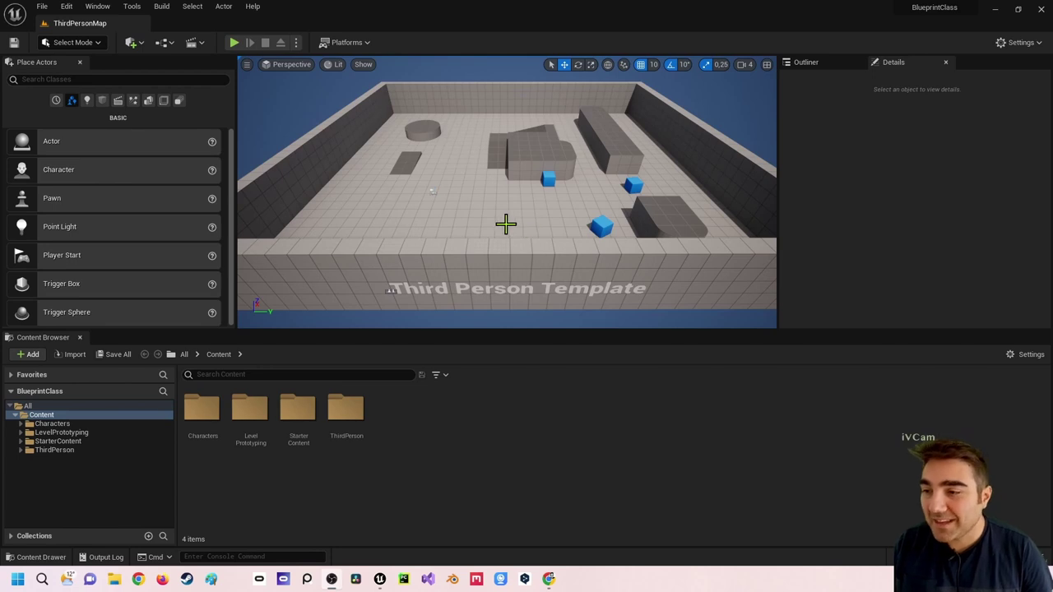
- Fly the viewport camera forward and down toward the Player Start on the arena floor
key("w")
right_click_drag(488, 240, 395, 217)
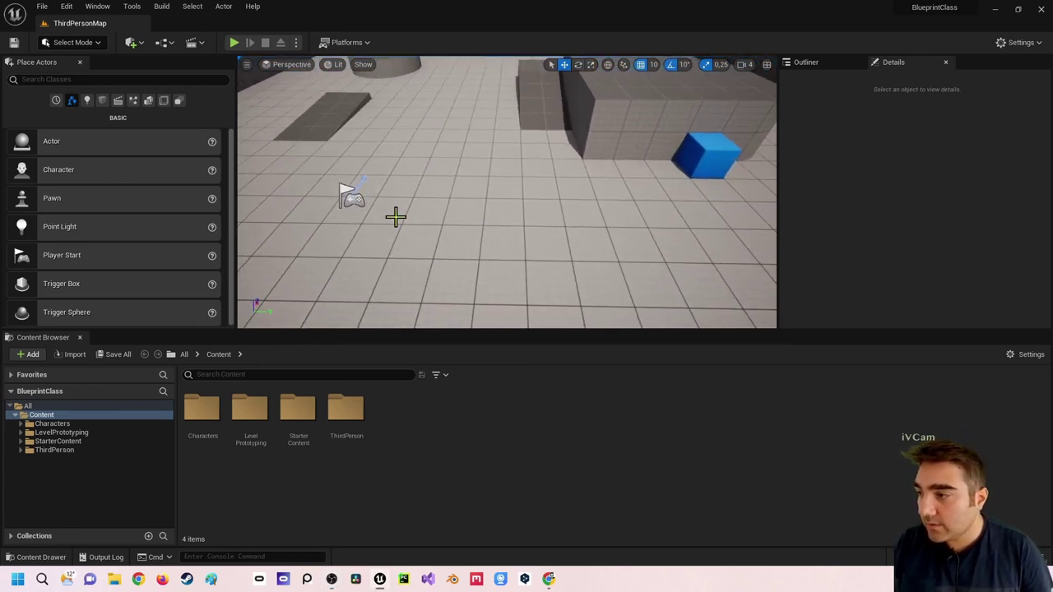
- Drag a Cylinder, a Trigger Box and a Point Light from Place Actors onto the floor beside the player start
left_click(103, 100)
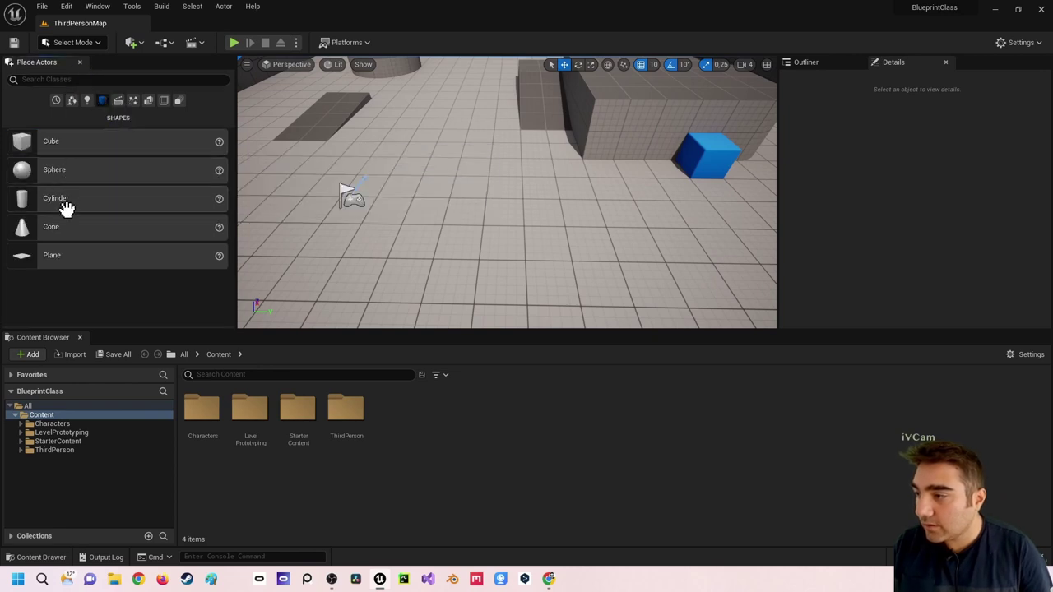
mouse_move(66, 208)
left_mouse_down()
mouse_move(482, 212)
mouse_move(485, 136)
left_mouse_up()
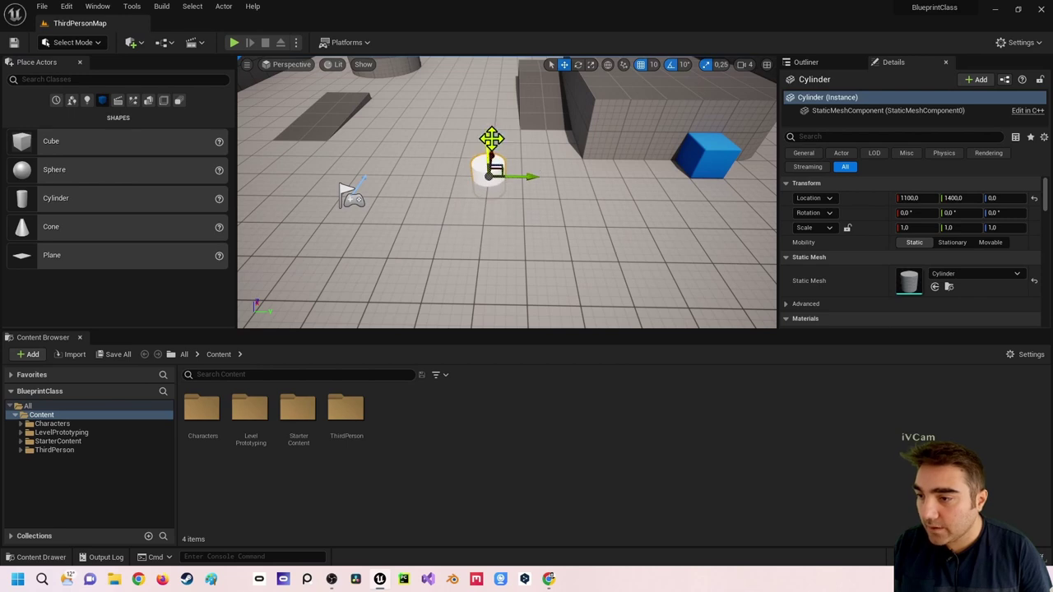
left_click(78, 102)
mouse_move(85, 288)
left_mouse_down()
mouse_move(433, 223)
mouse_move(484, 193)
mouse_move(481, 146)
left_mouse_up()
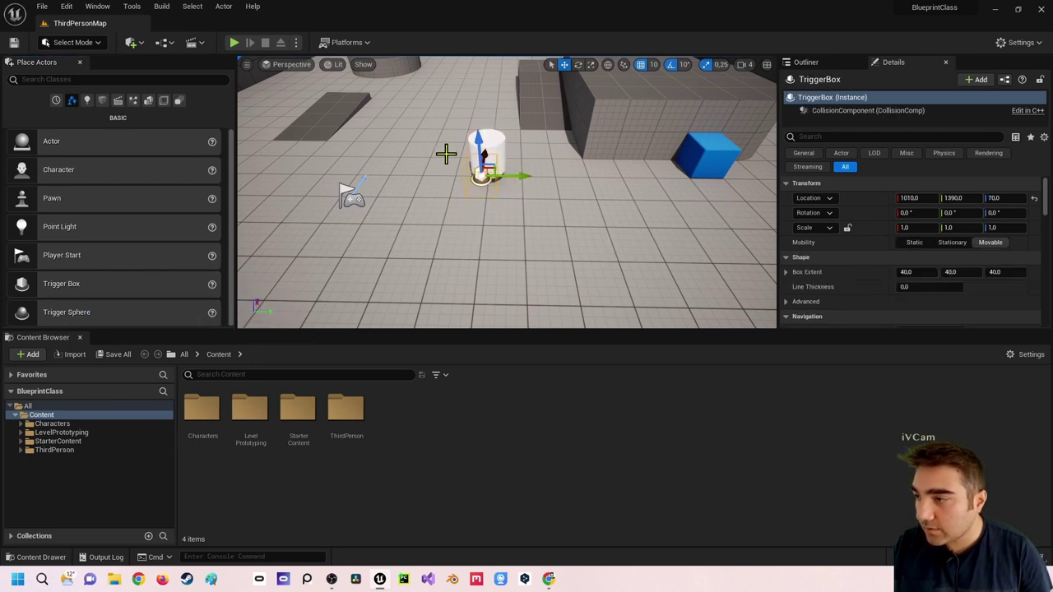
left_click(87, 101)
mouse_move(73, 169)
left_mouse_down()
mouse_move(477, 150)
mouse_move(484, 115)
left_mouse_up()
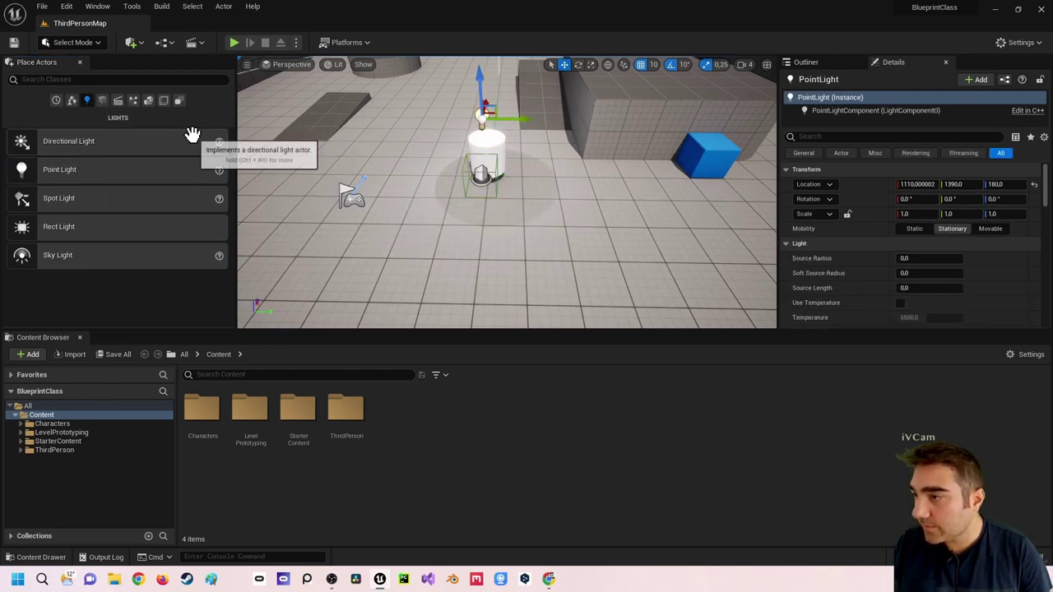
left_click(134, 102)
left_click(102, 102)
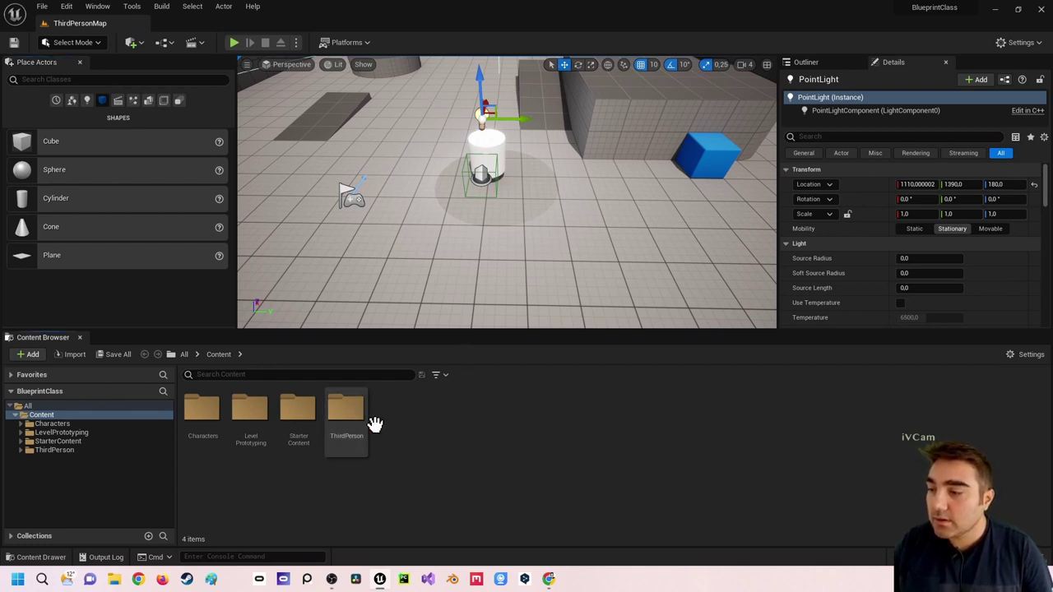
- Create an Actor-based Blueprint Class named BP_Ueblich in Content and open it in the Blueprint editor
right_click(429, 437)
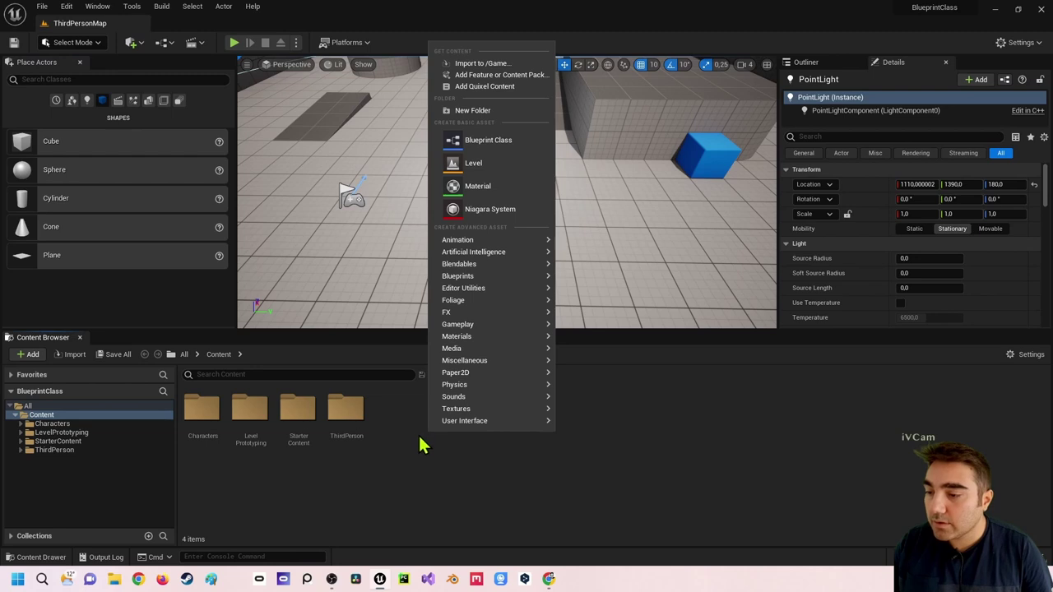
left_click(481, 140)
left_click(440, 200)
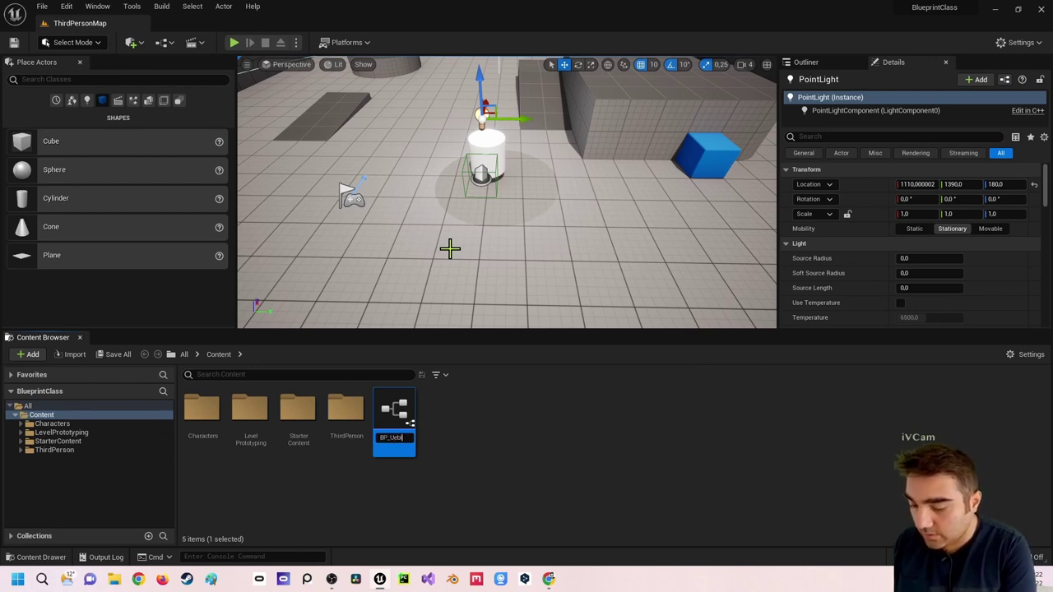
key("Return")
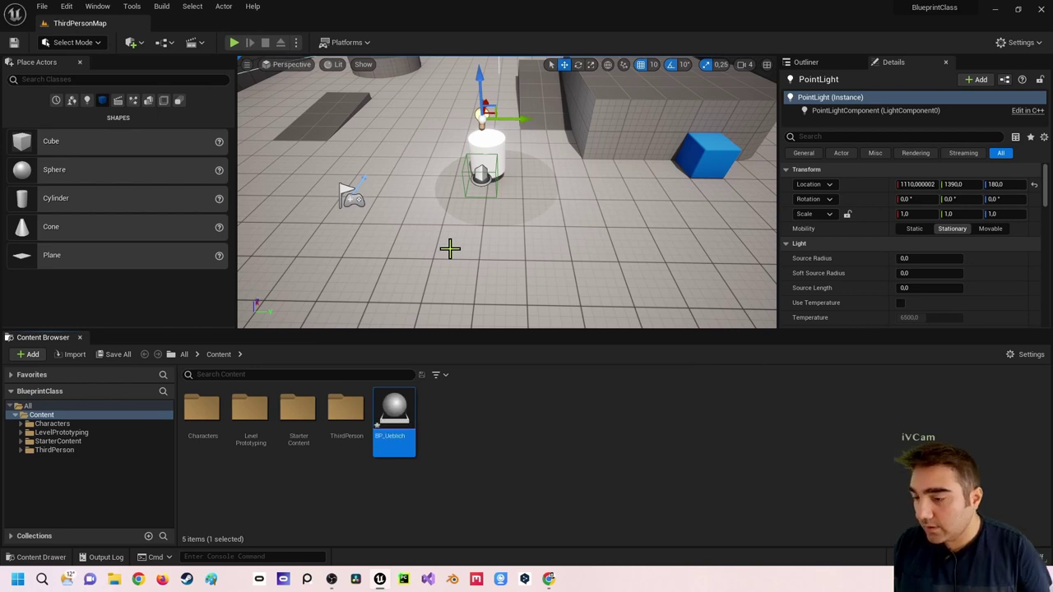
double_click(395, 415)
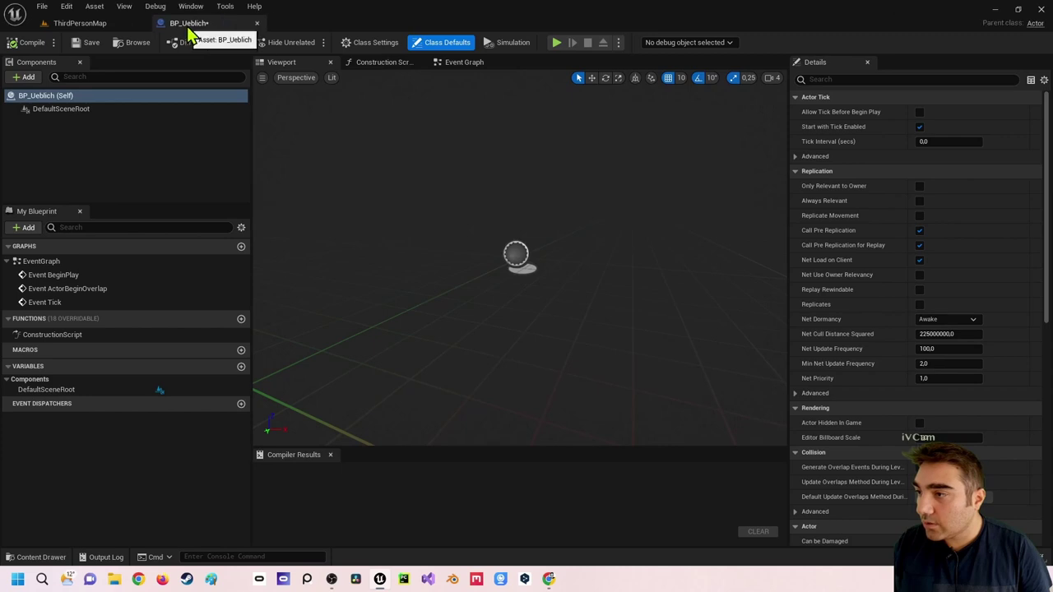
- Add a Cylinder and a Box Collision component to BP_Ueblich, offsetting the box 60 units in Y
left_click(26, 76)
type("c")
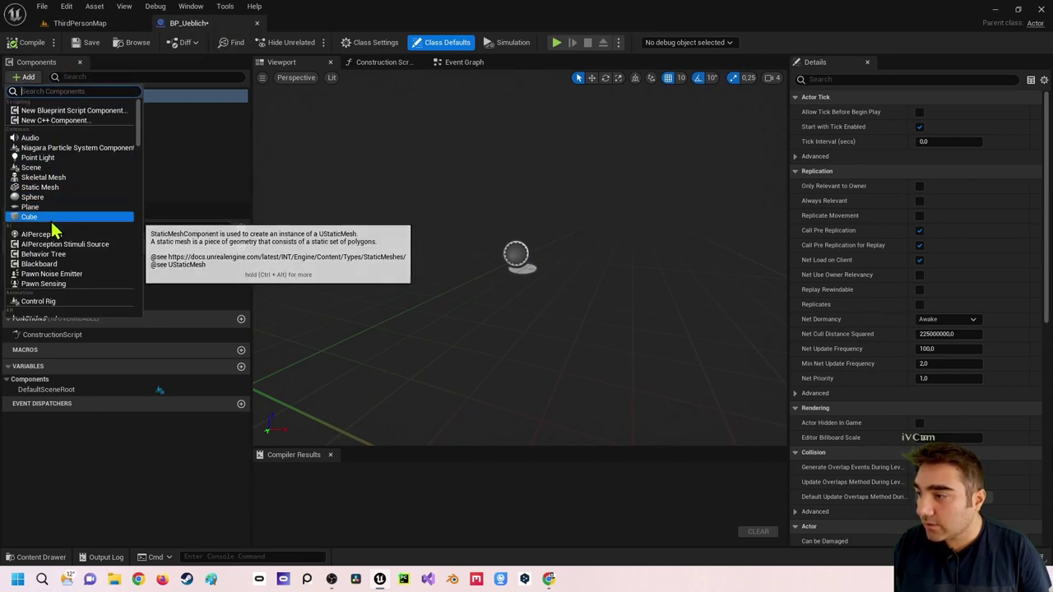
left_click(31, 115)
left_click(32, 113)
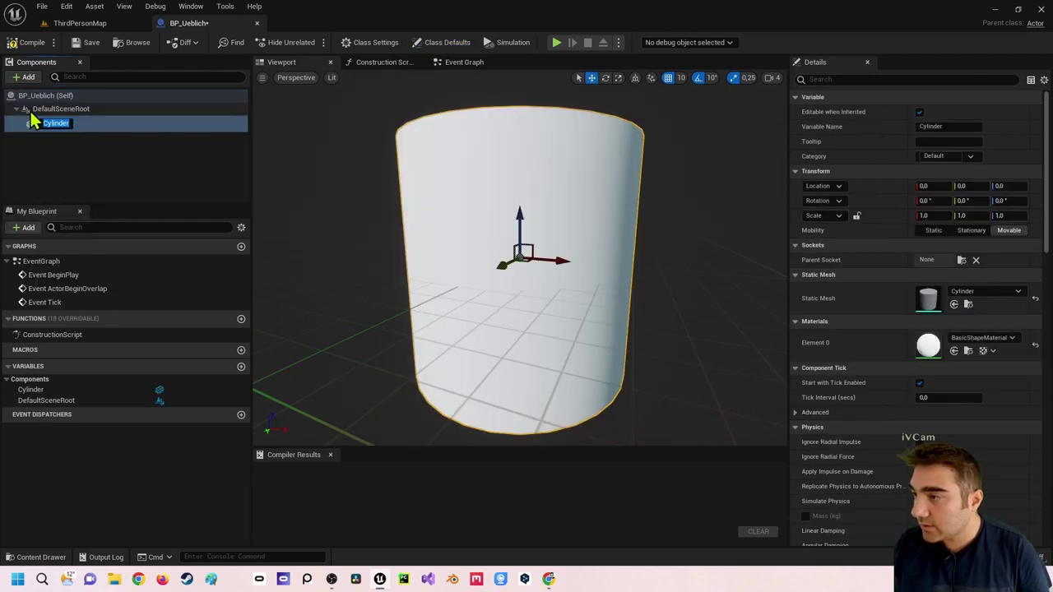
left_click(30, 77)
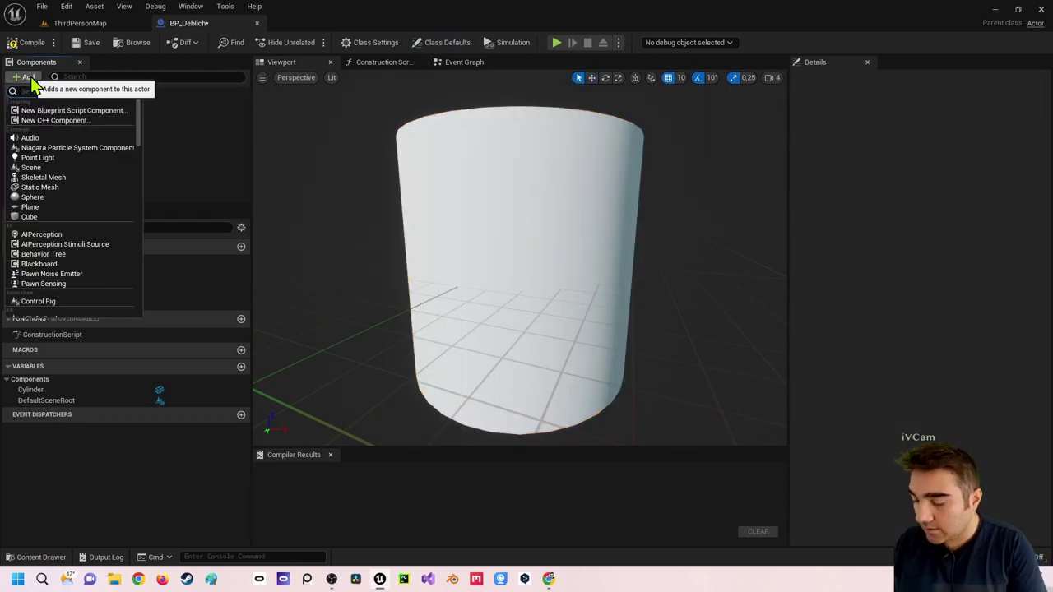
key("Escape")
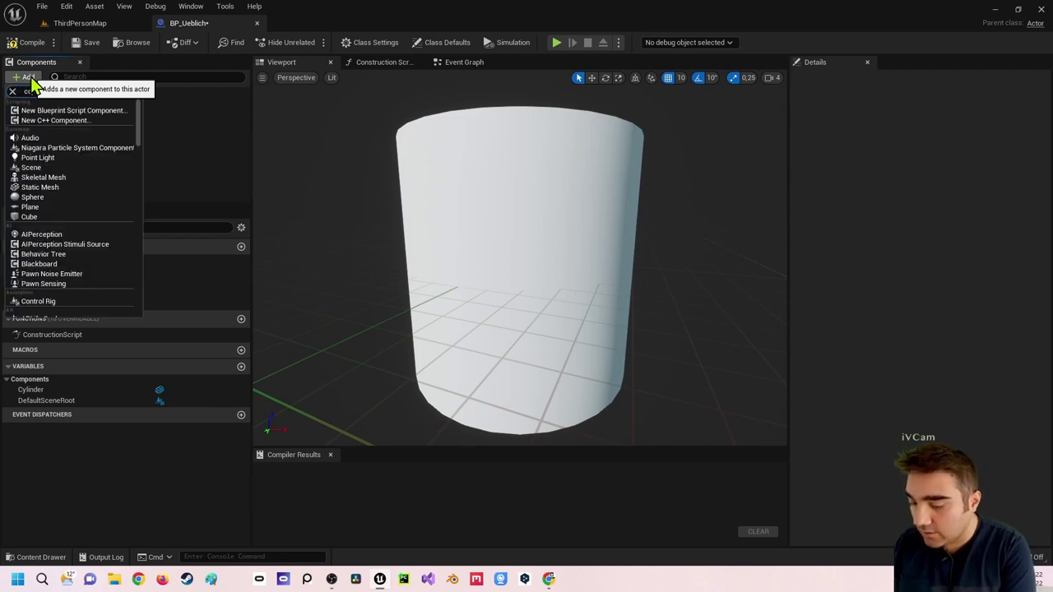
type("llis")
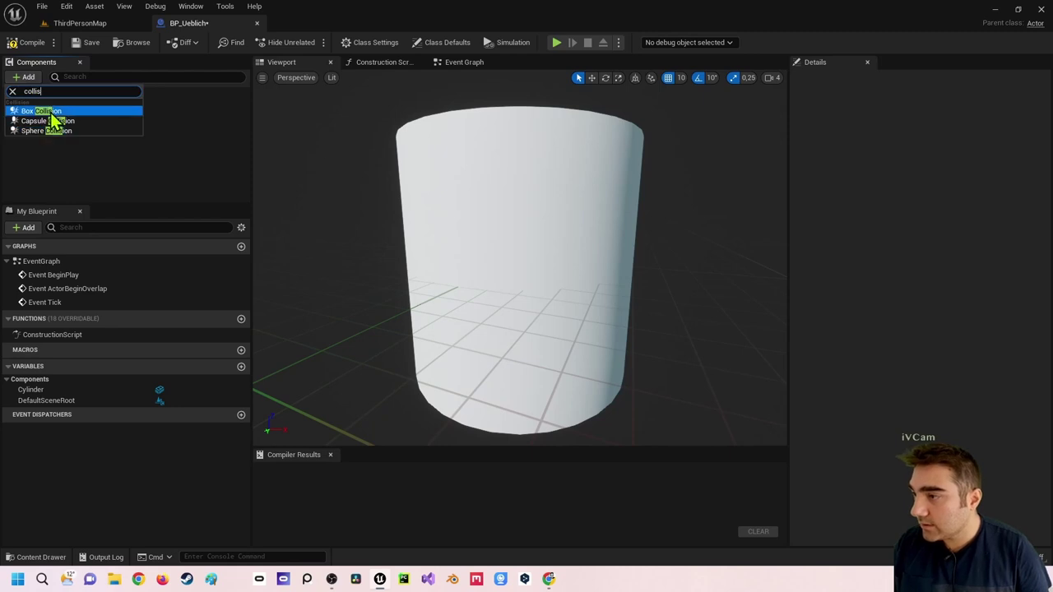
left_click(50, 114)
key("Return")
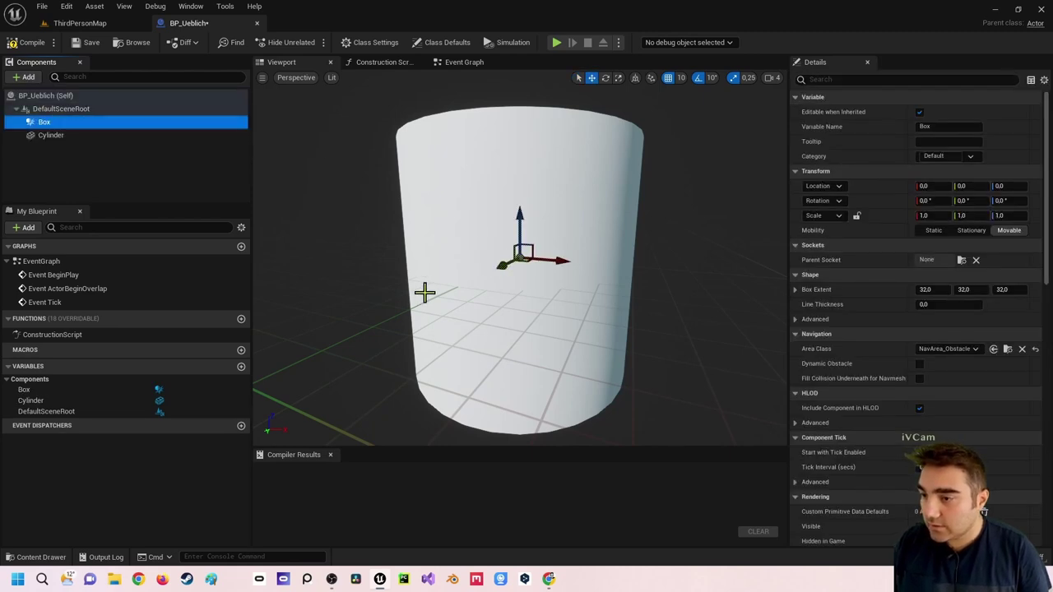
left_click_drag(499, 271, 384, 320)
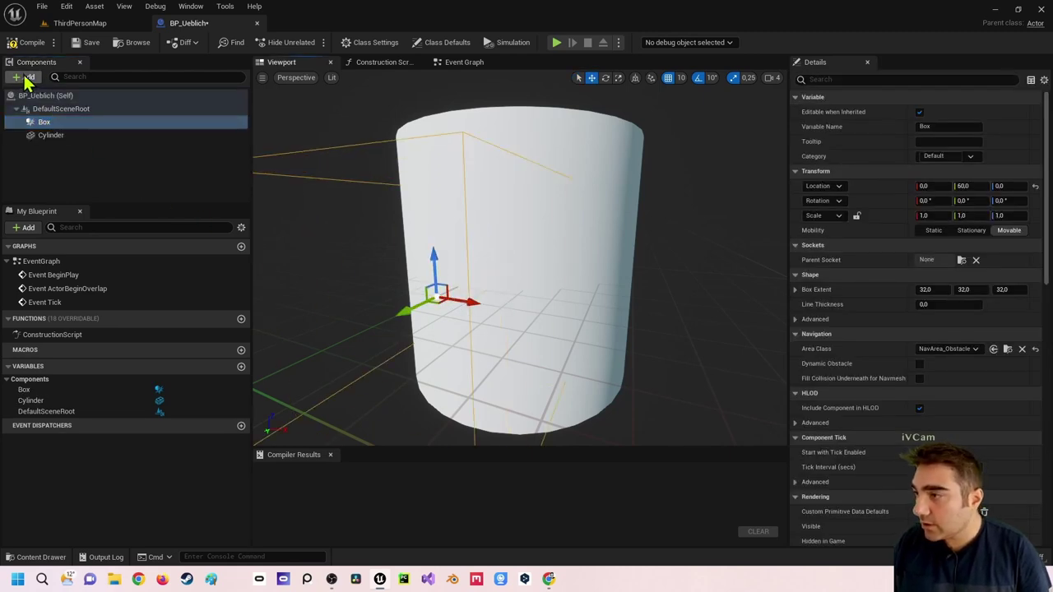
- Add a Point Light raised to Z 80 and compile BP_Ueblich
left_click(24, 77)
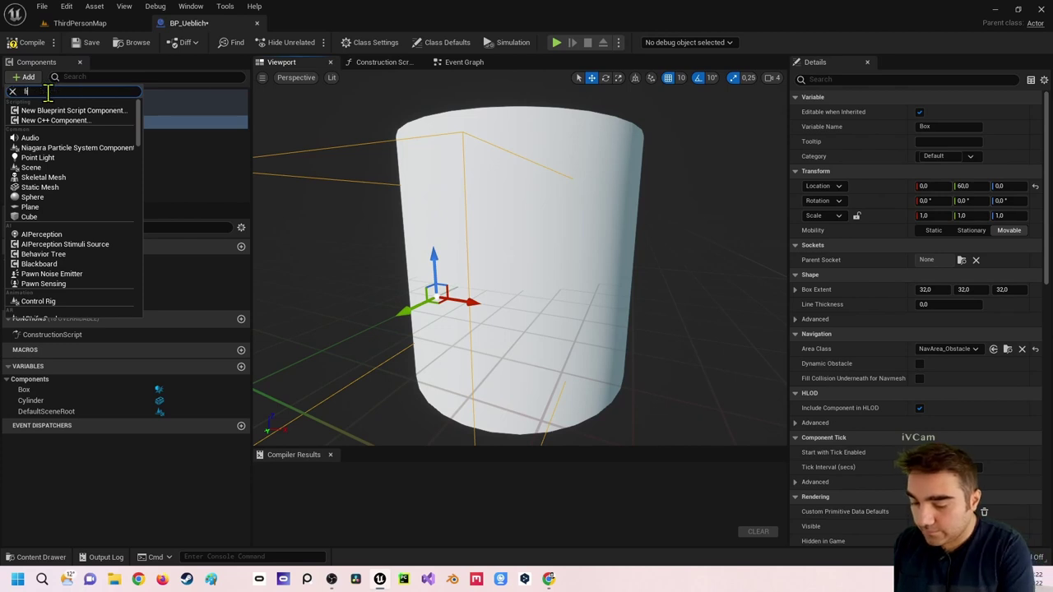
type("light")
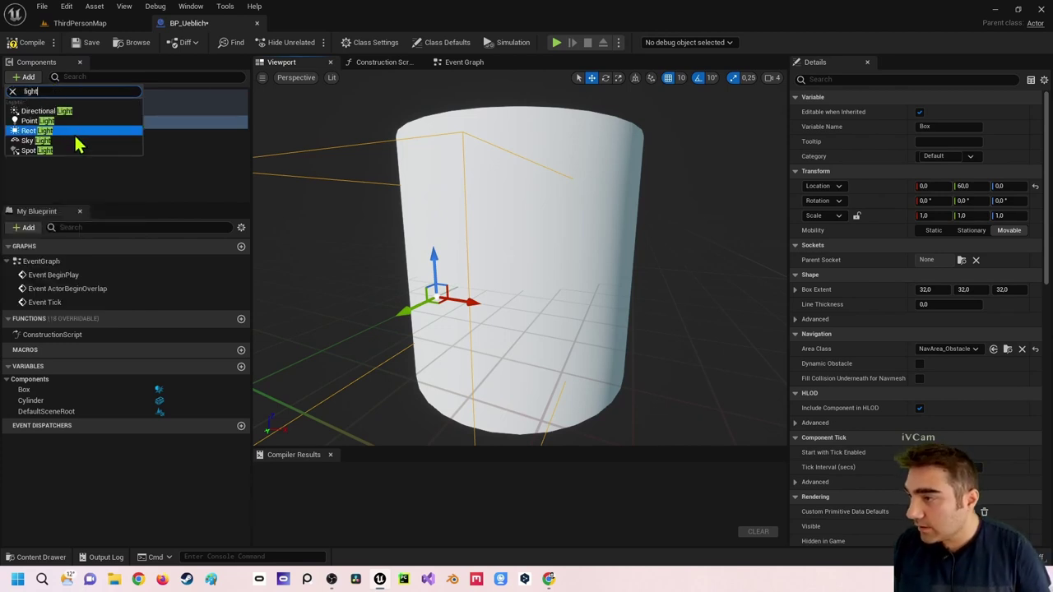
left_click(73, 122)
left_click_drag(519, 216, 527, 79)
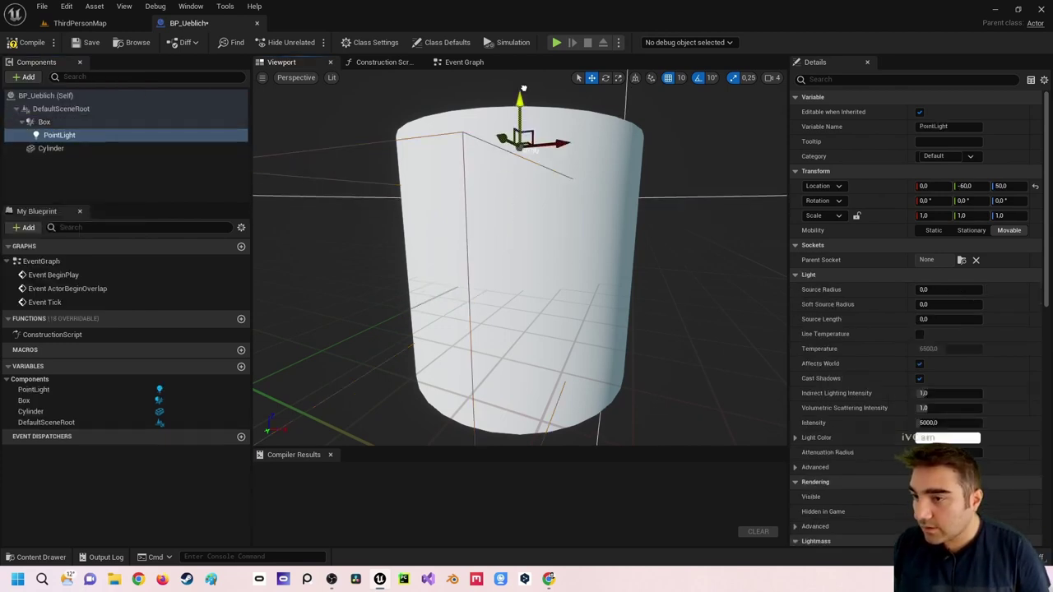
key("f")
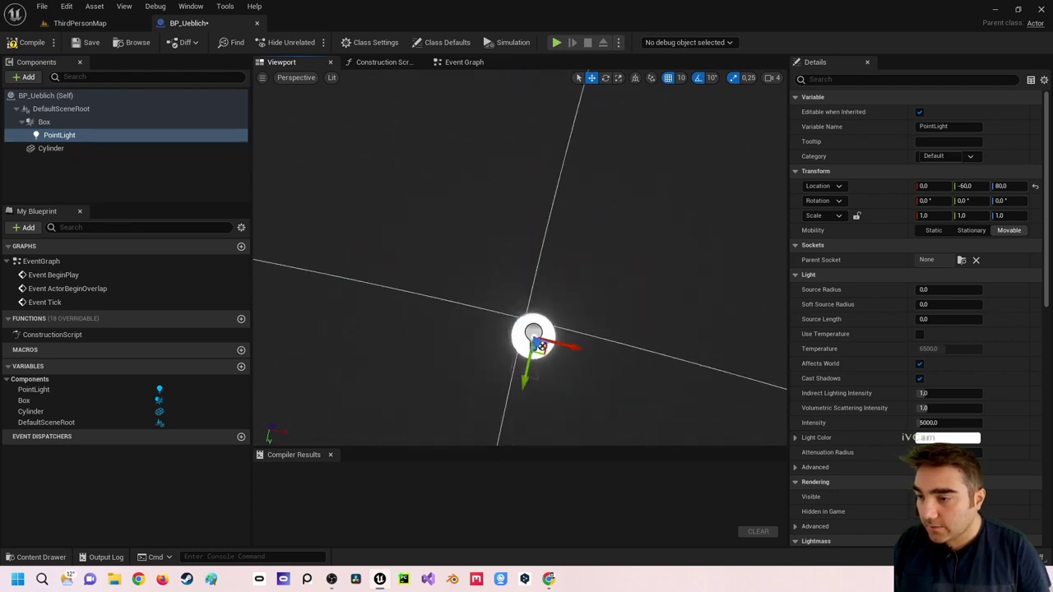
left_click_drag(526, 296, 512, 146, "alt")
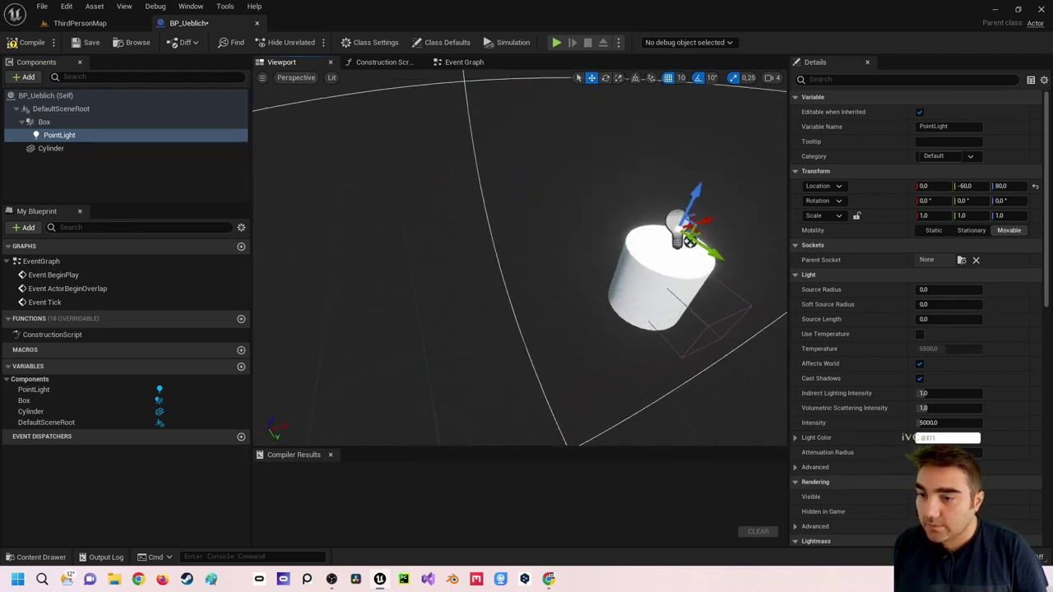
left_click(43, 45)
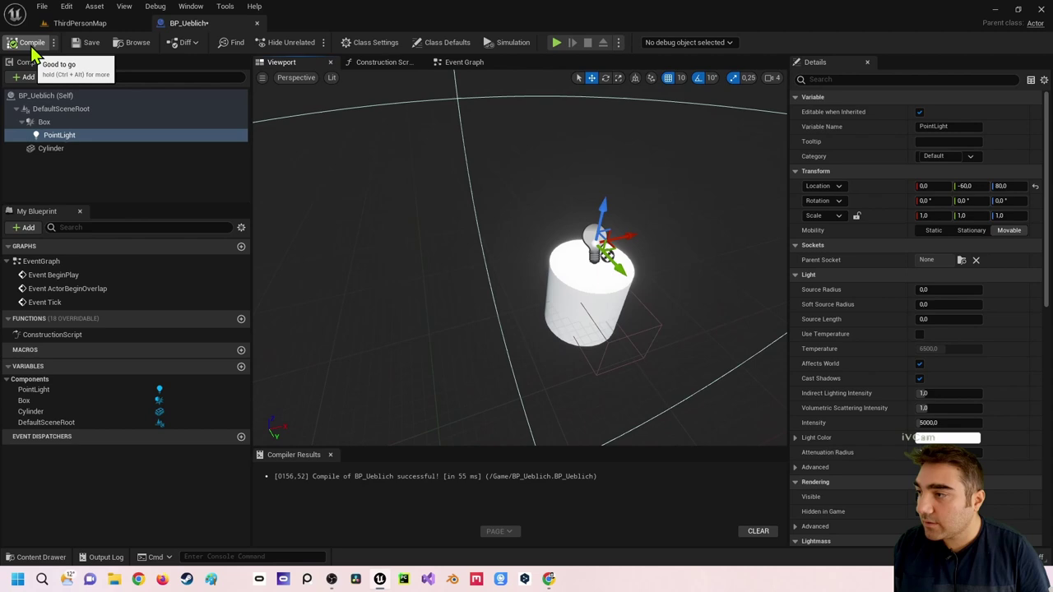
- Place a BP_Ueblich instance in ThirdPersonMap at location 1140, 860, 100 near the cylinder
left_click(80, 23)
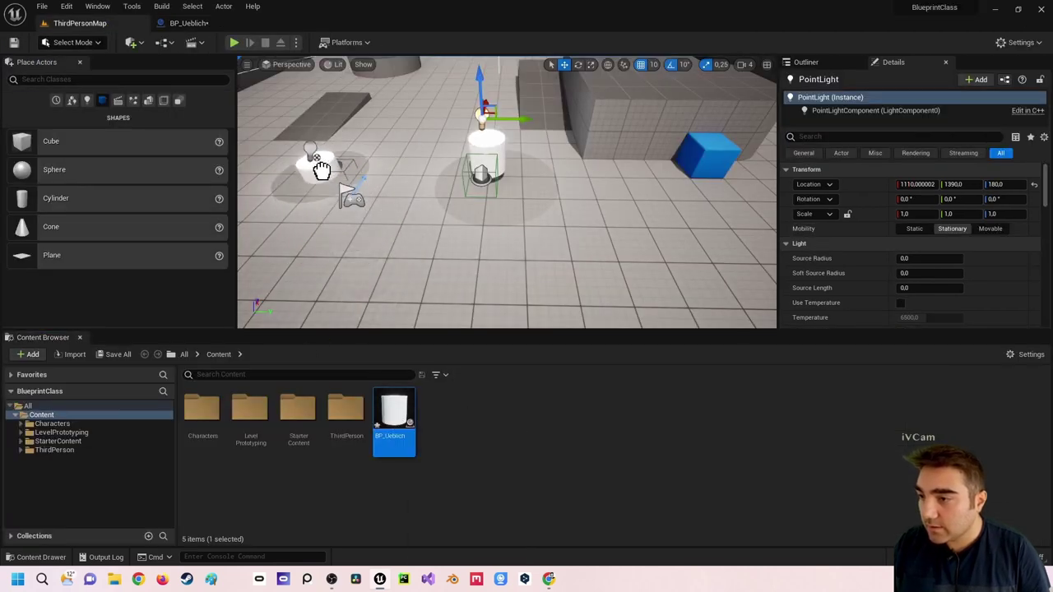
left_click_drag(413, 428, 316, 160)
left_click_drag(294, 113, 290, 104)
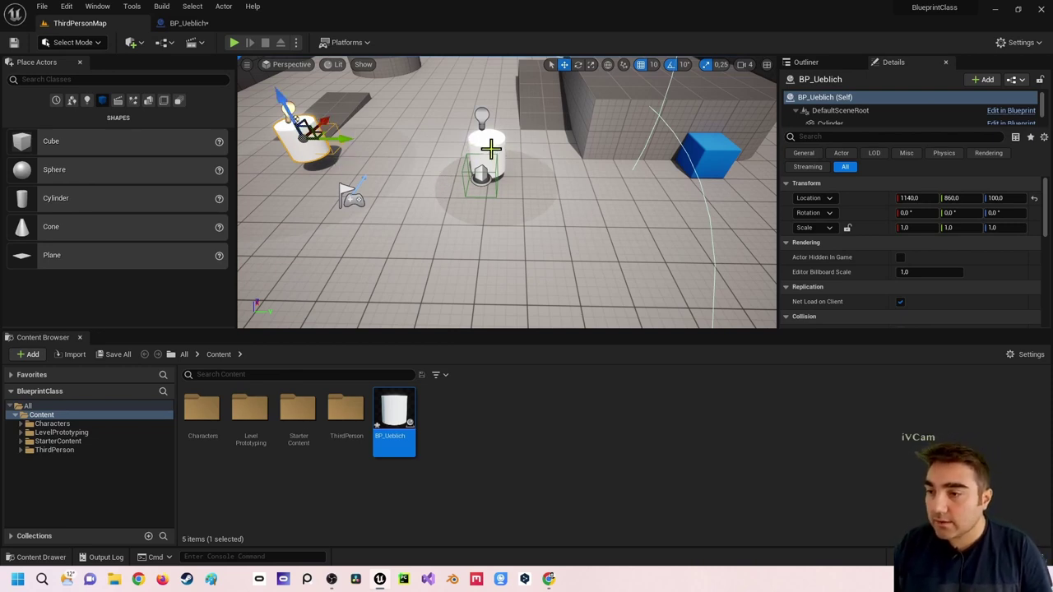
left_click(490, 148)
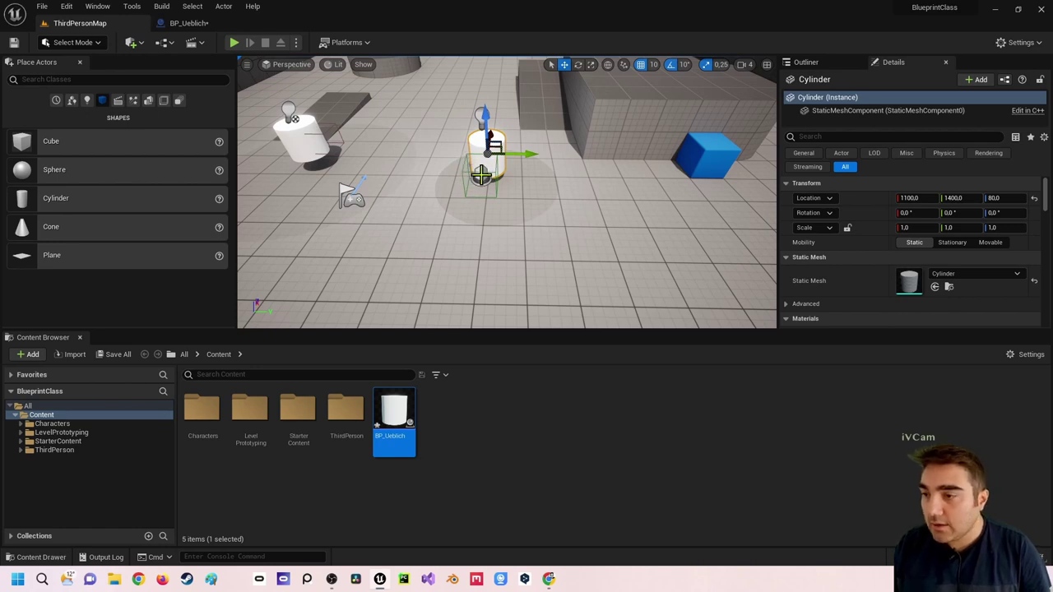
- Select the TriggerBox, then Ctrl-add the cylinder and the point light to the selection
left_click(481, 176)
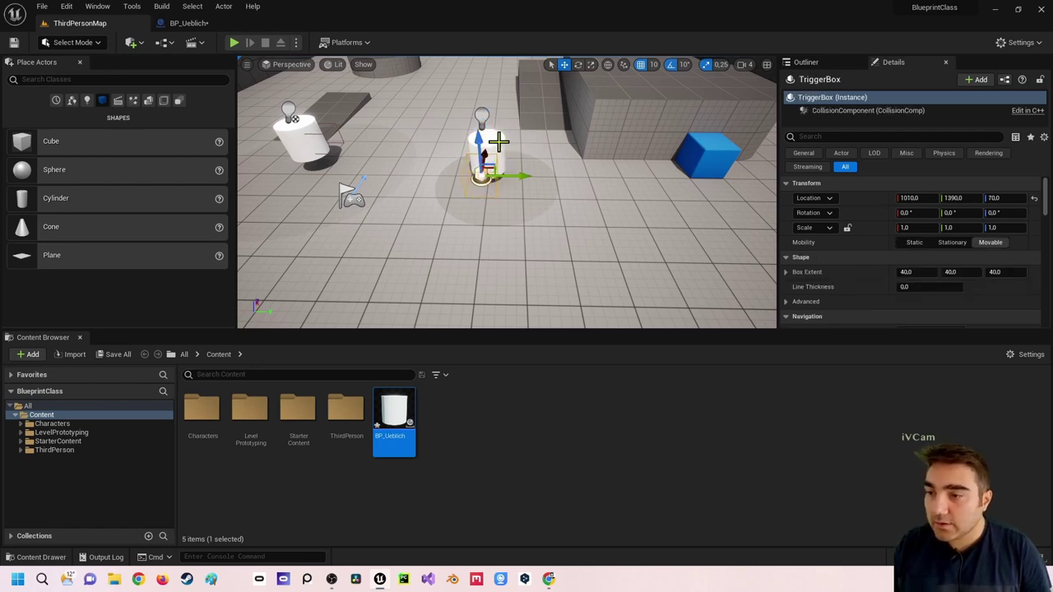
left_click(494, 142, "ctrl")
left_click(479, 115, "ctrl")
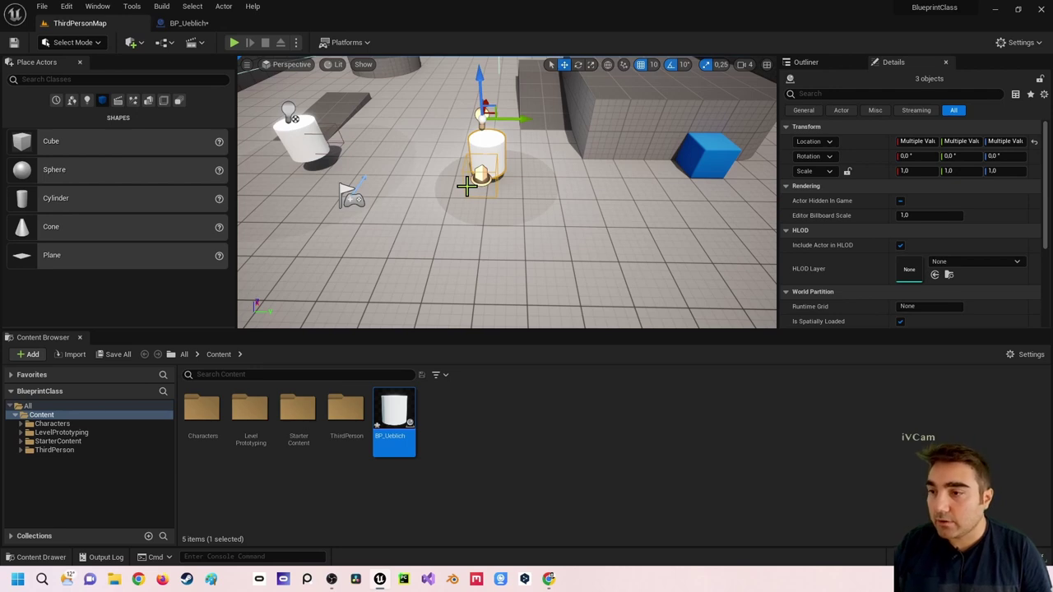
- Convert the selected actors to an Actor-parent blueprint using Harvest Components, named BP_Viewport
left_click(163, 46)
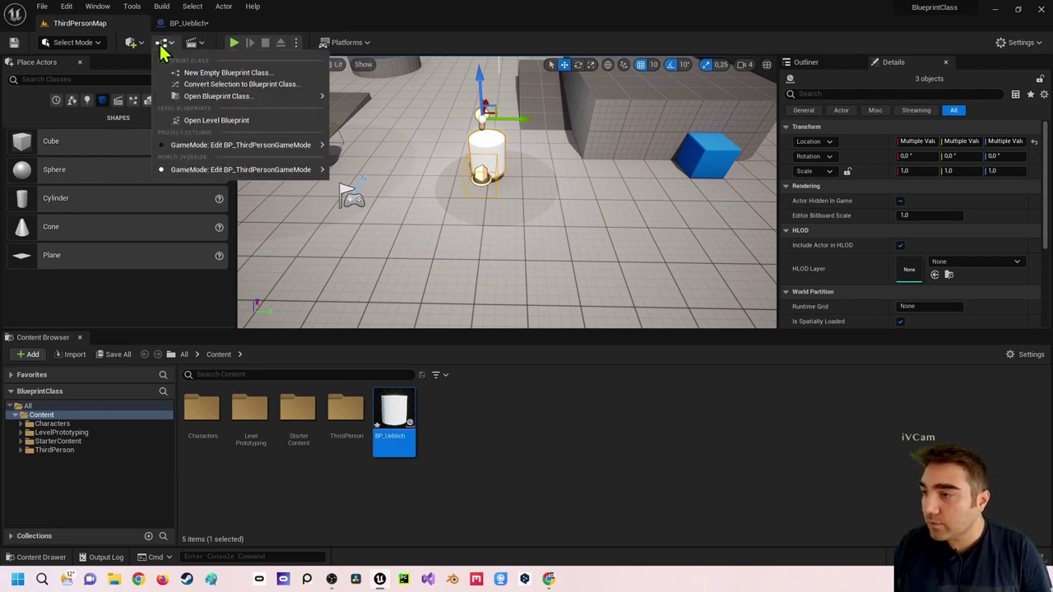
left_click(211, 85)
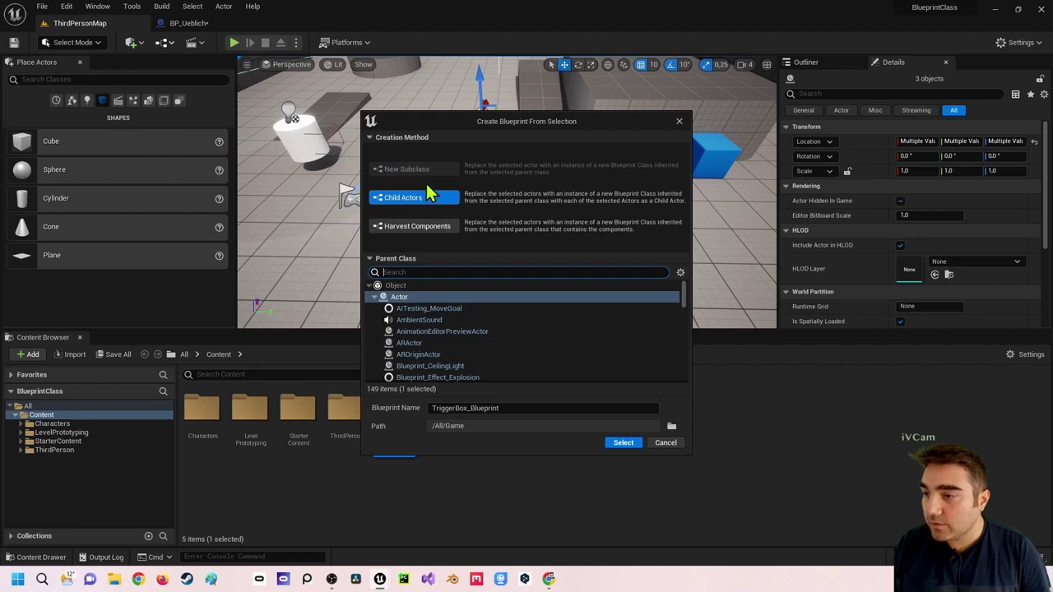
left_click(413, 299)
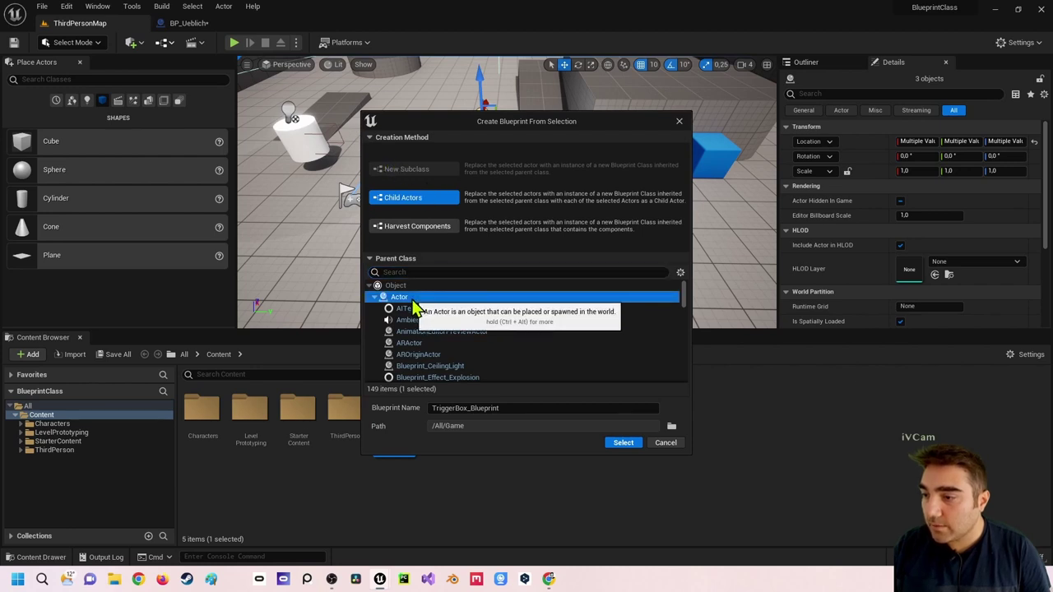
left_click(409, 236)
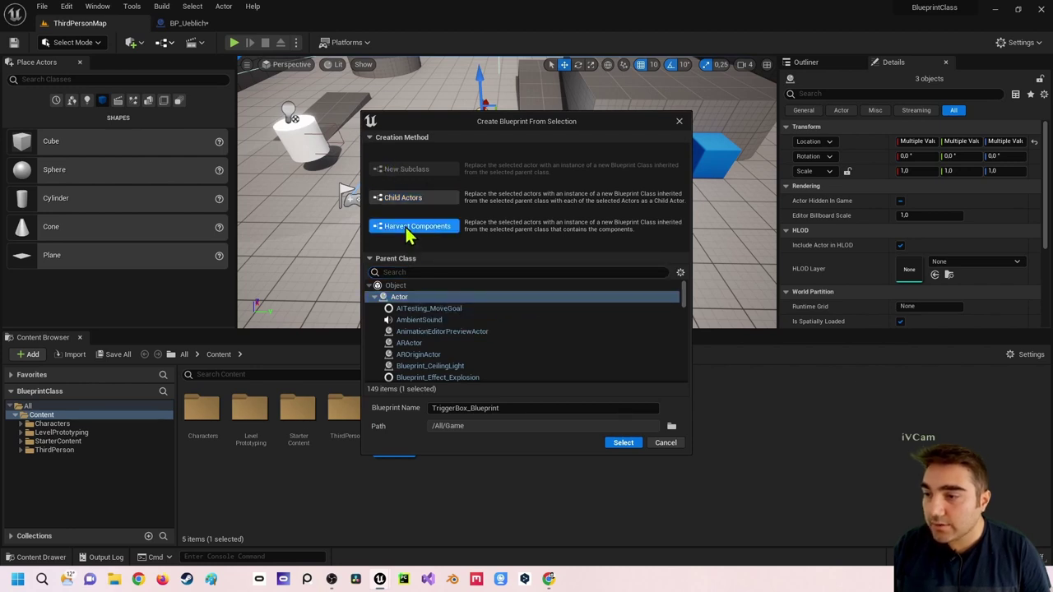
left_click(372, 139)
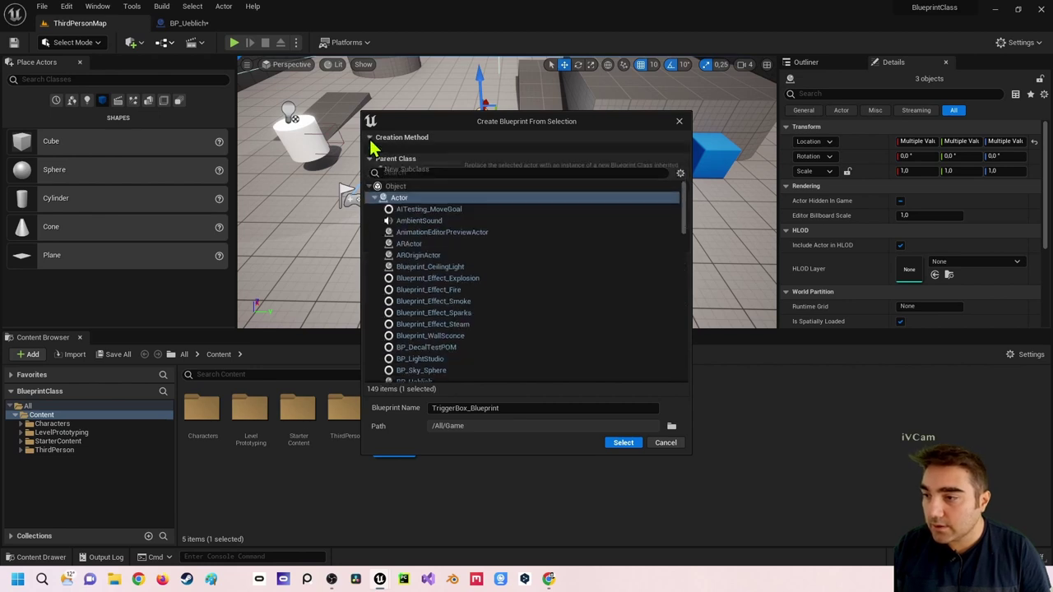
left_click(372, 139)
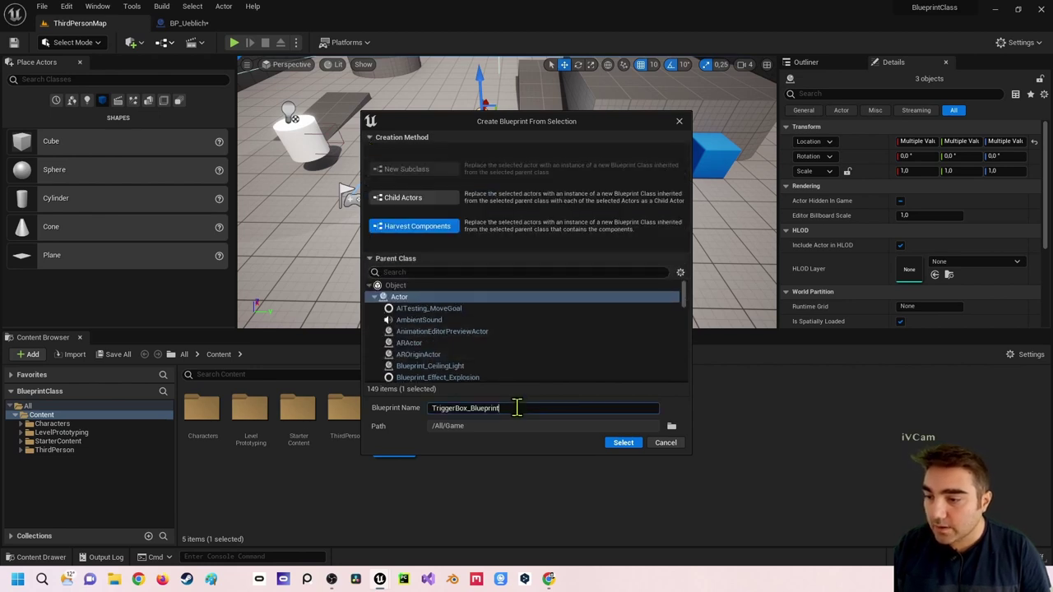
left_click_drag(517, 408, 452, 401)
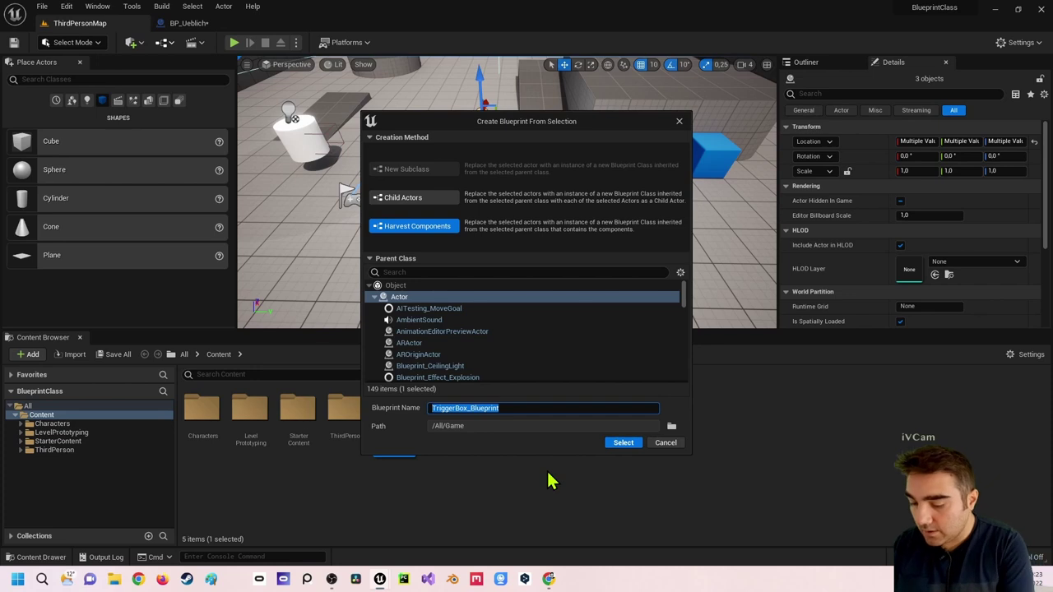
type("BP_")
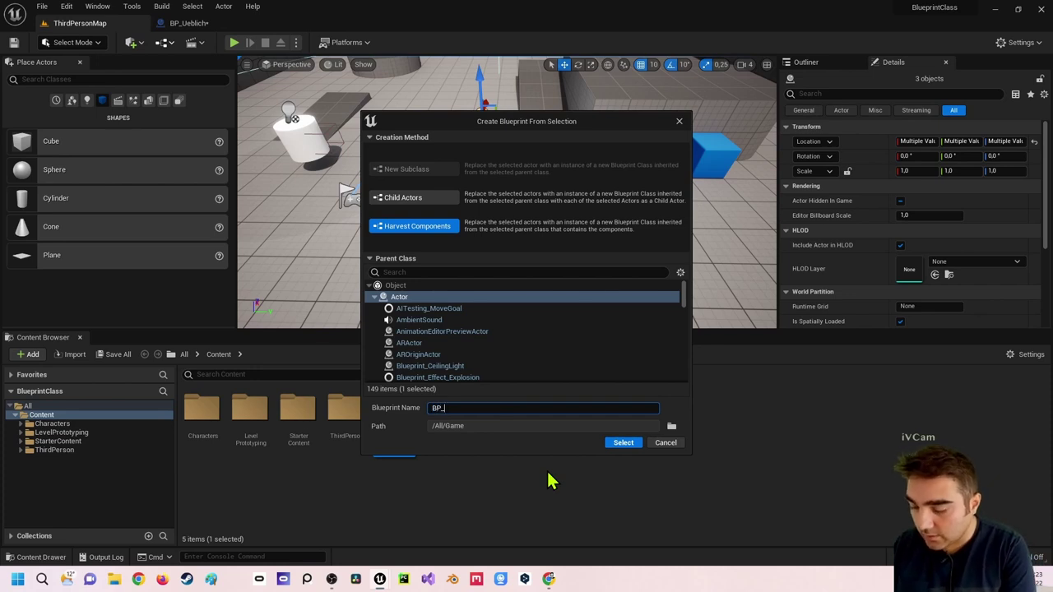
type("Viewpor")
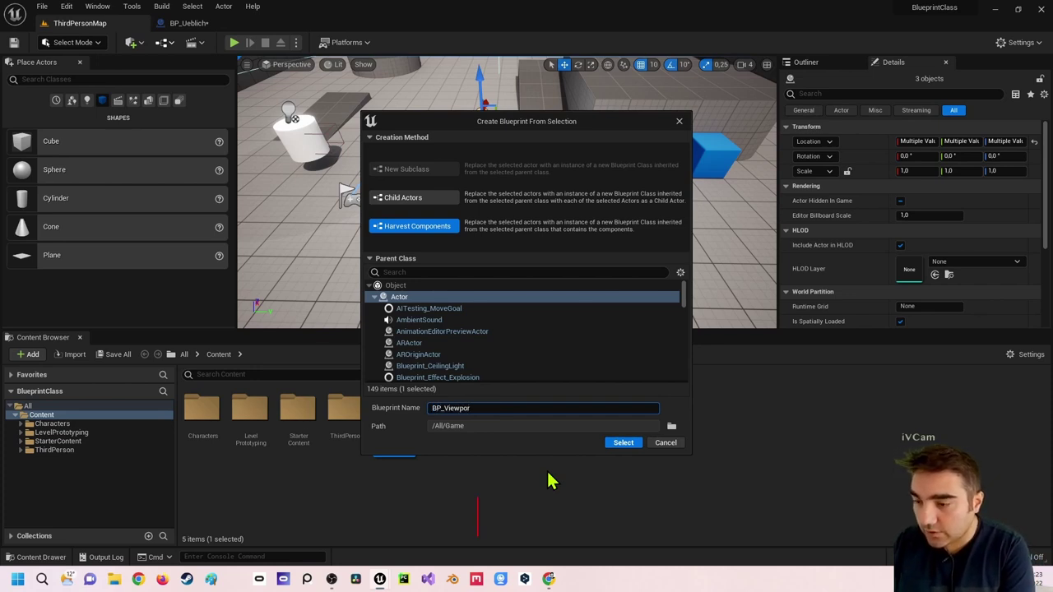
type("t")
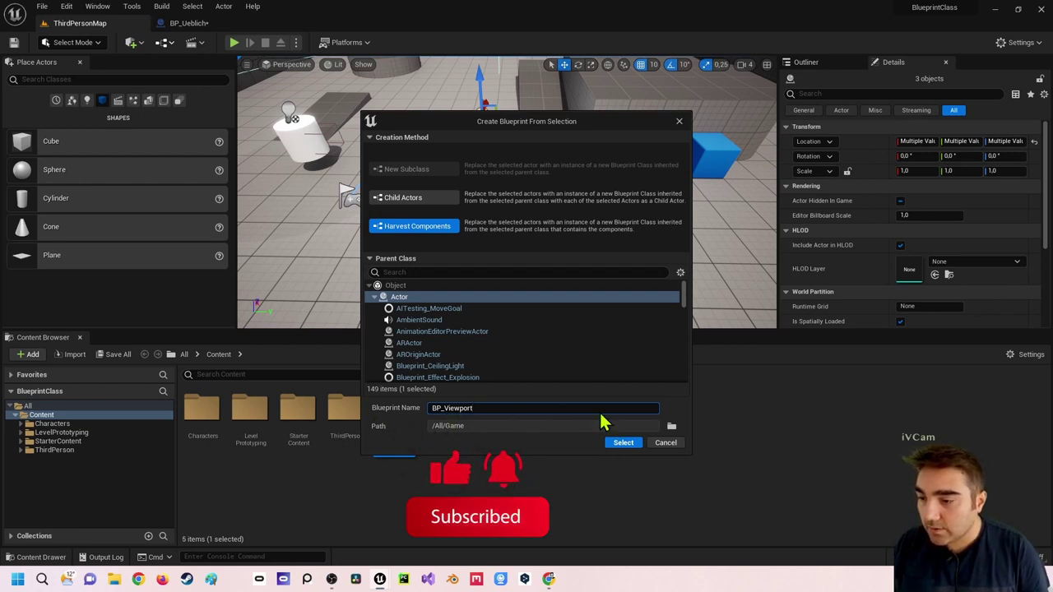
- Create BP_Viewport in the Content folder, compile it, and return to ThirdPersonMap
left_click(671, 426)
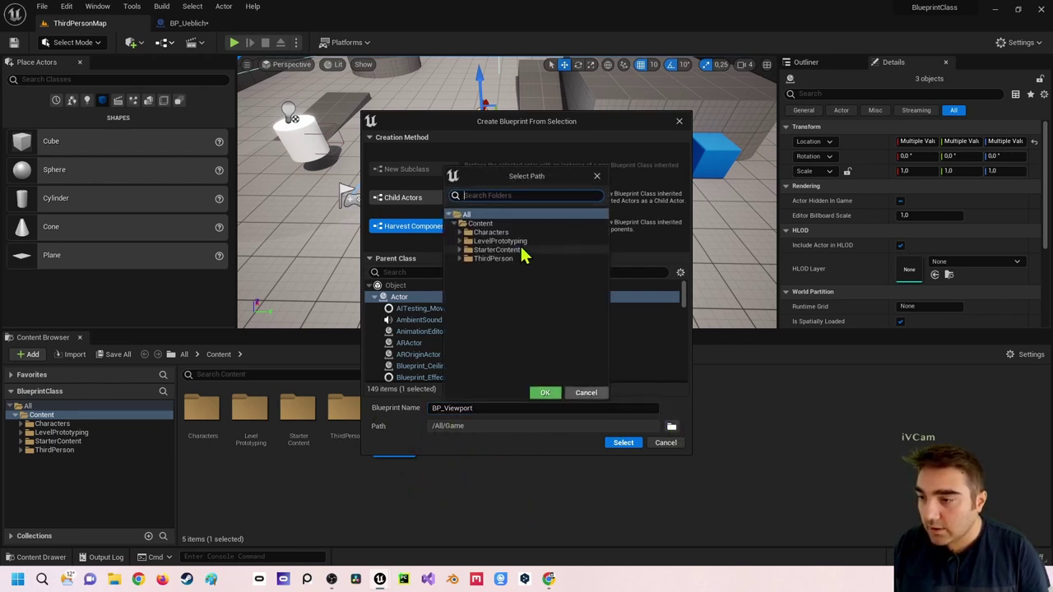
left_click(479, 224)
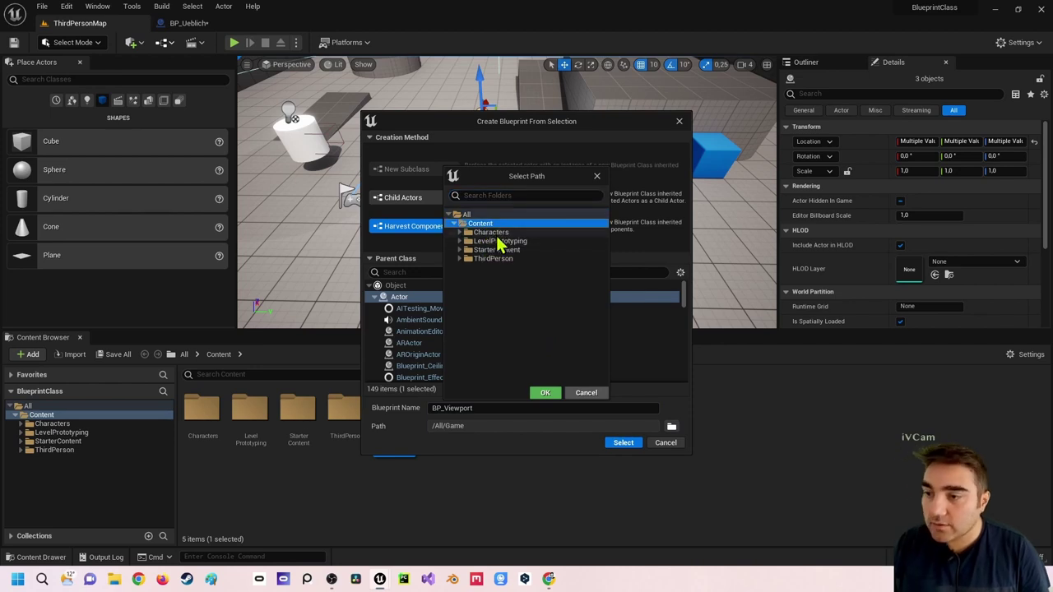
left_click(544, 395)
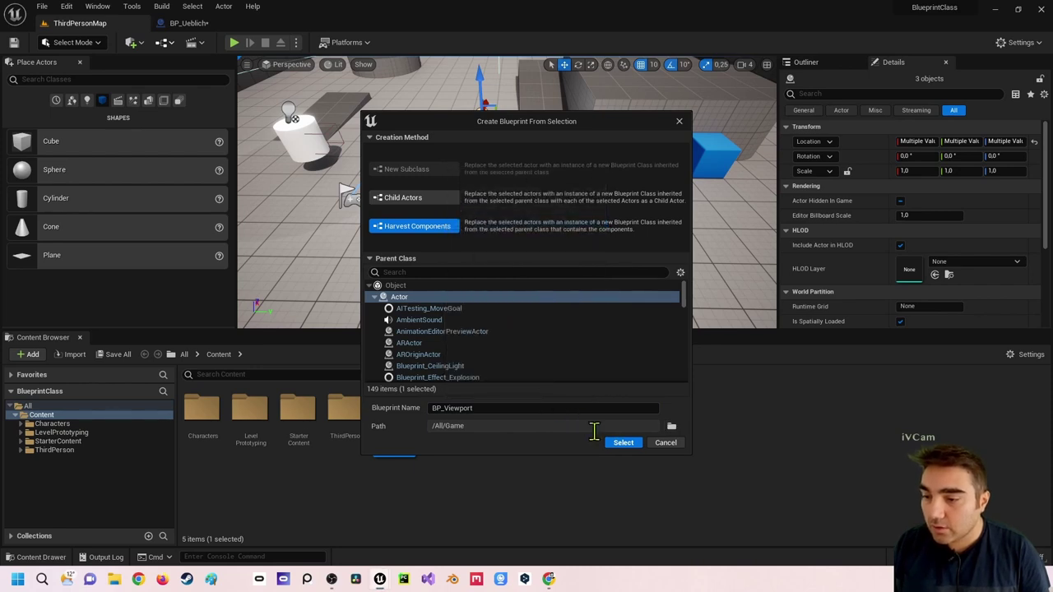
left_click(623, 443)
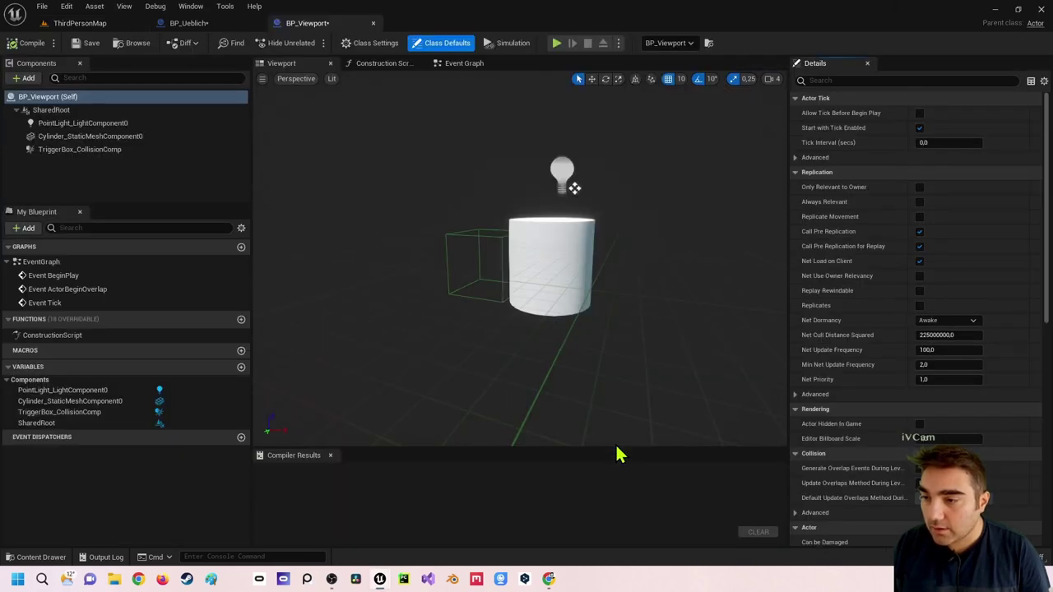
left_click(25, 43)
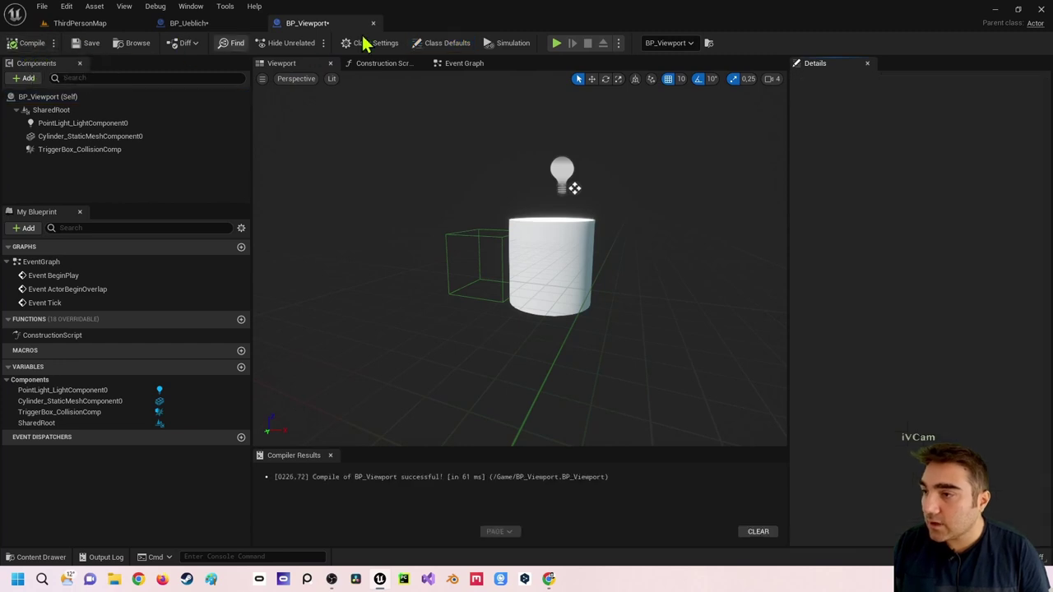
left_click(80, 23)
left_click(477, 434)
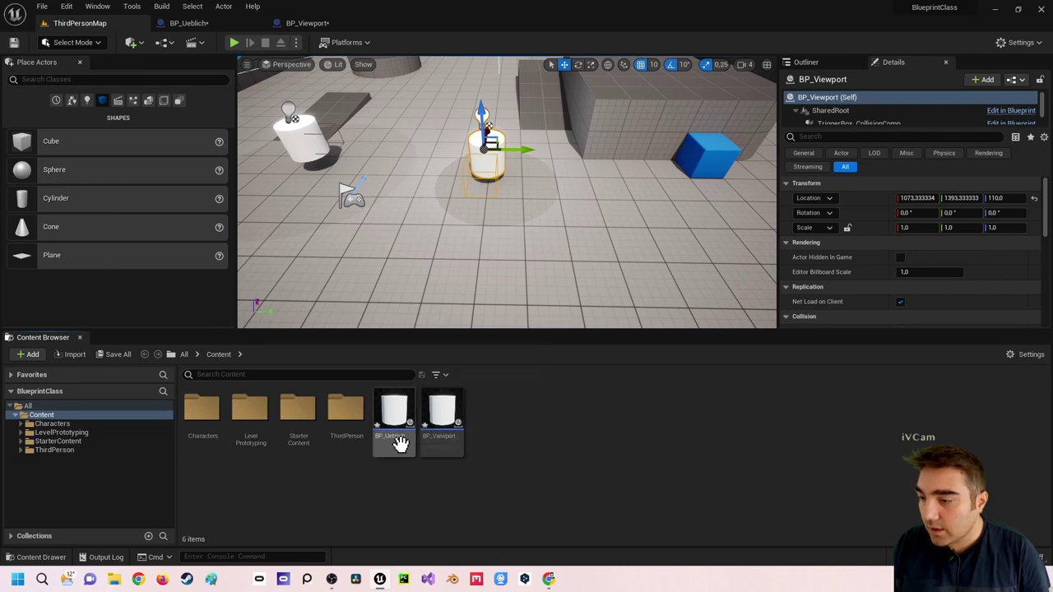
right_click(544, 433)
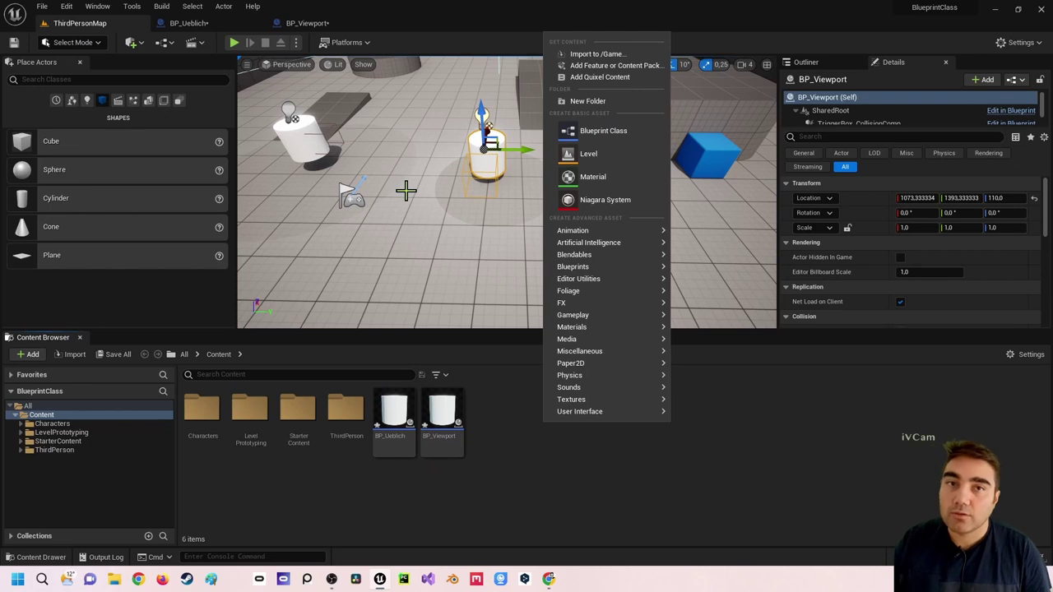
left_click(445, 433)
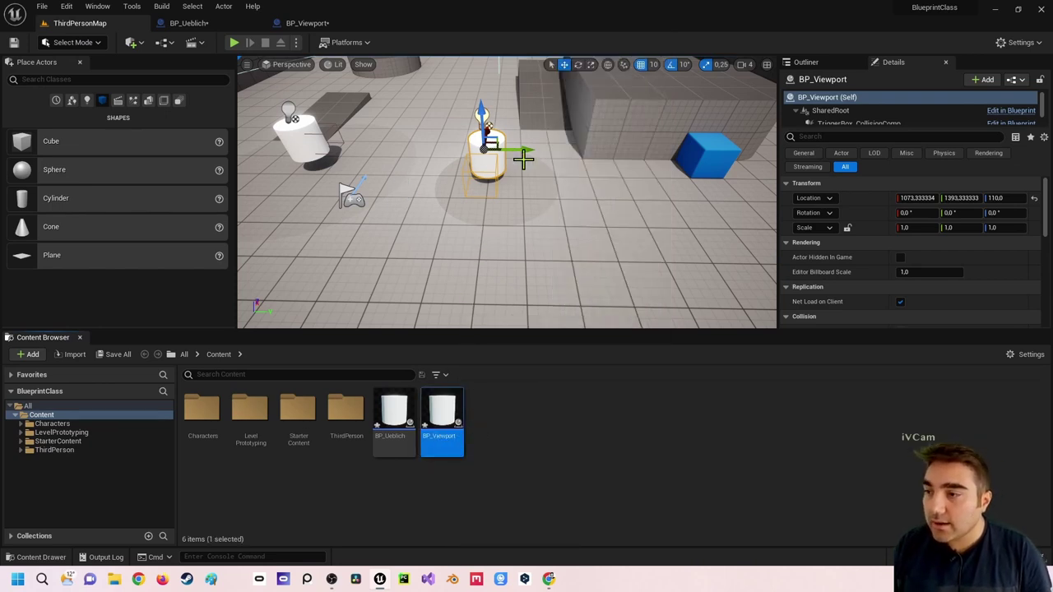
left_click(164, 42)
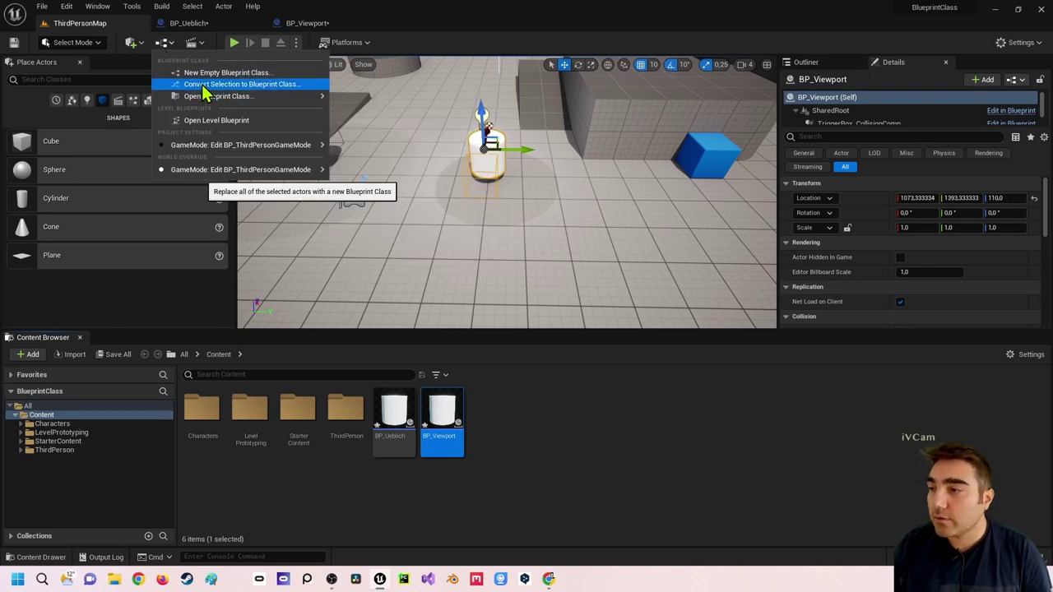
mouse_move(218, 97)
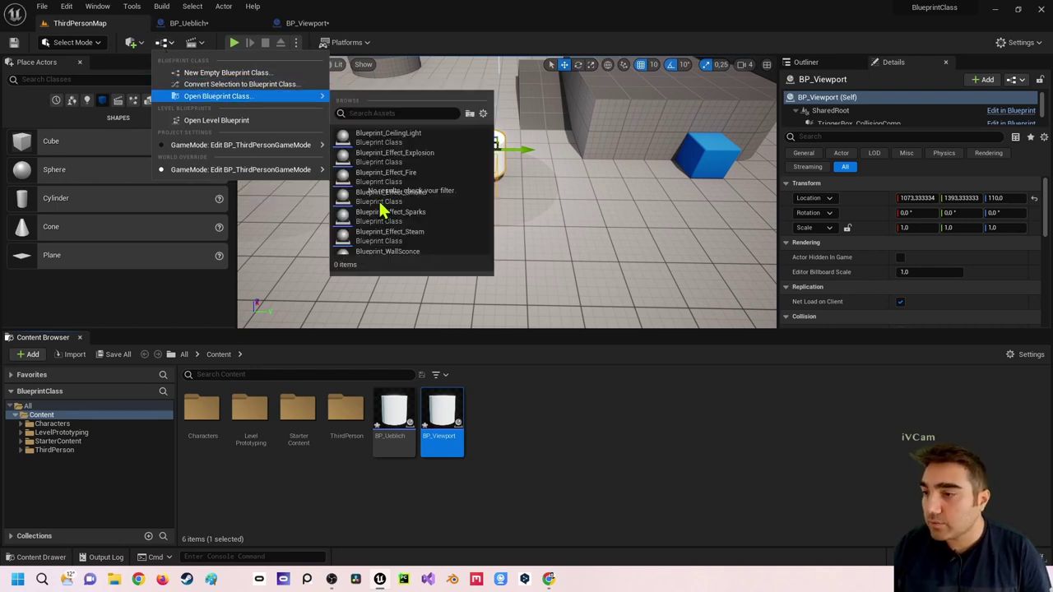
left_click(573, 432)
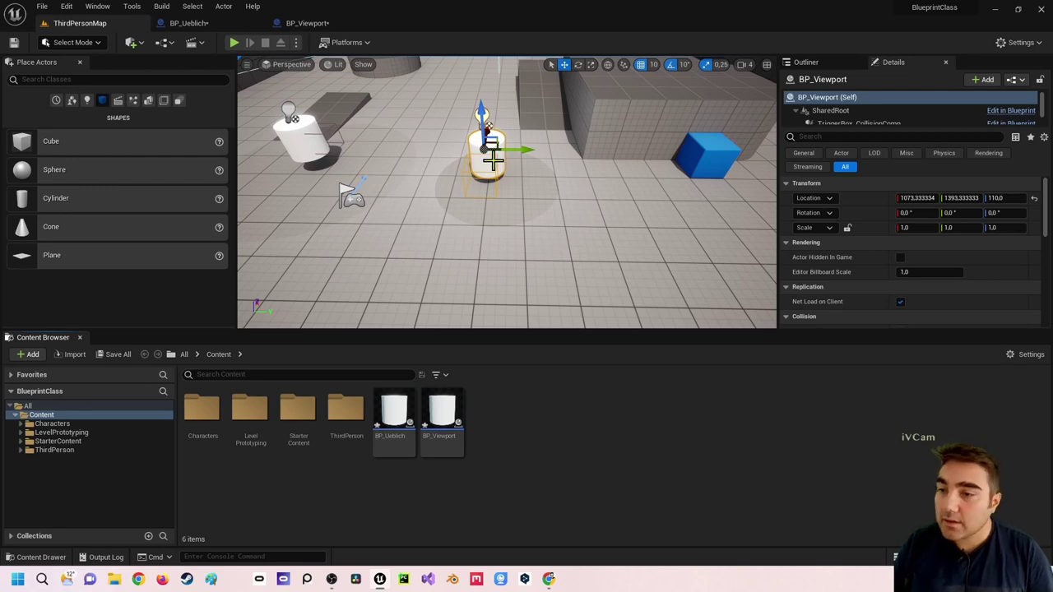
left_click(290, 140)
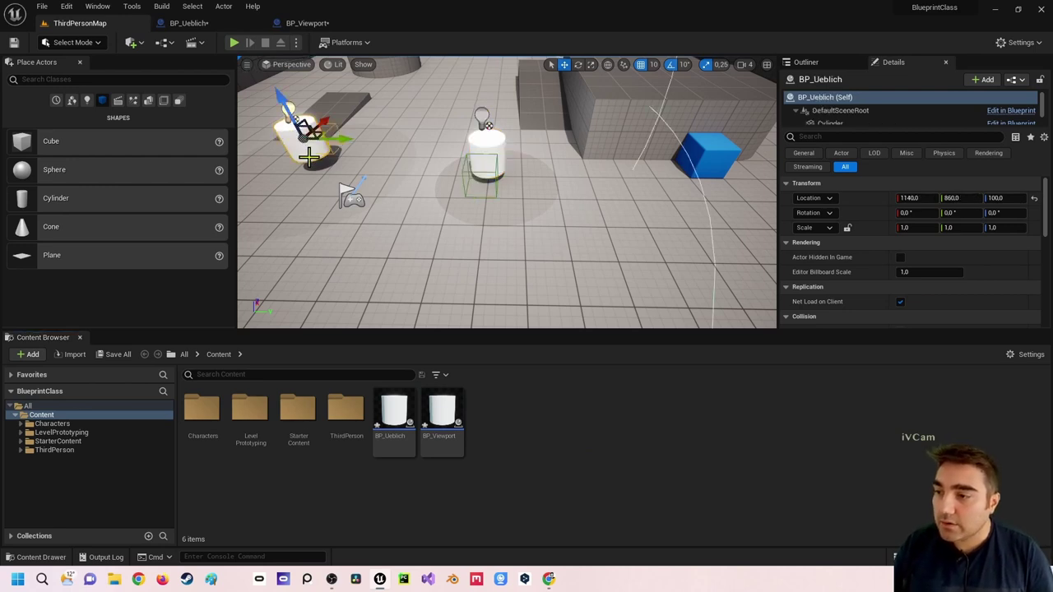